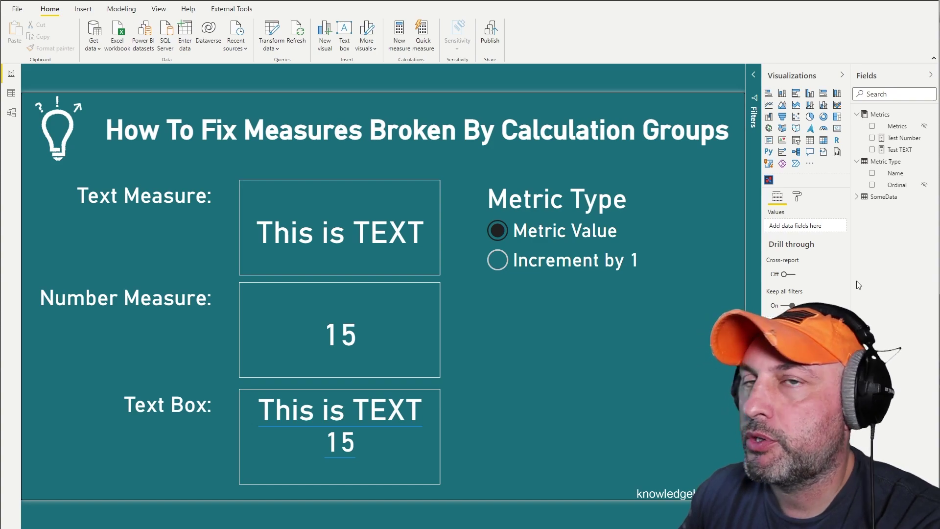
Review the Test TEXT and Test Number measure formulas and the fields used by both cards
click(904, 151)
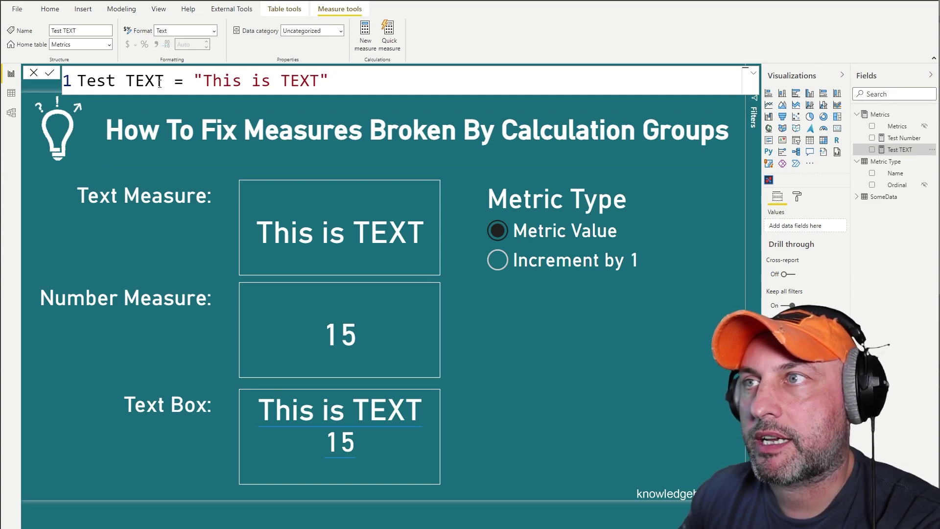
click(901, 139)
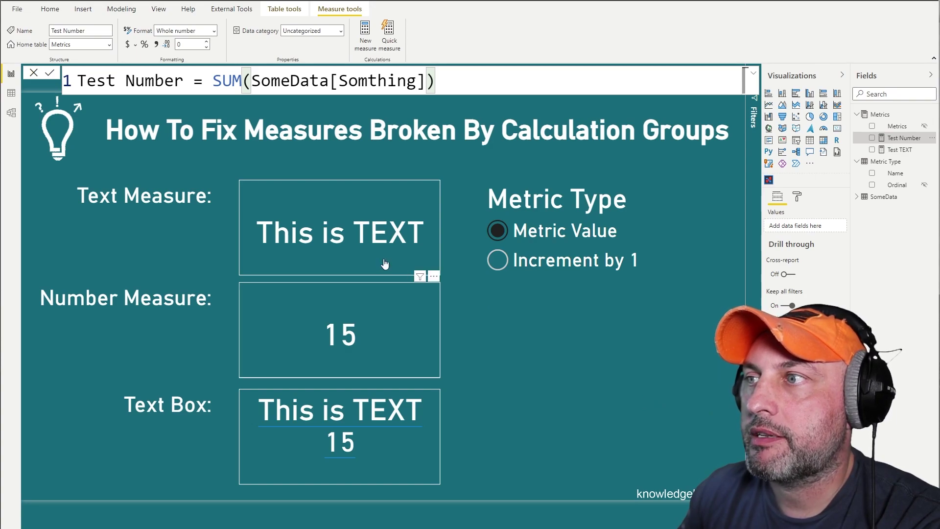
click(380, 249)
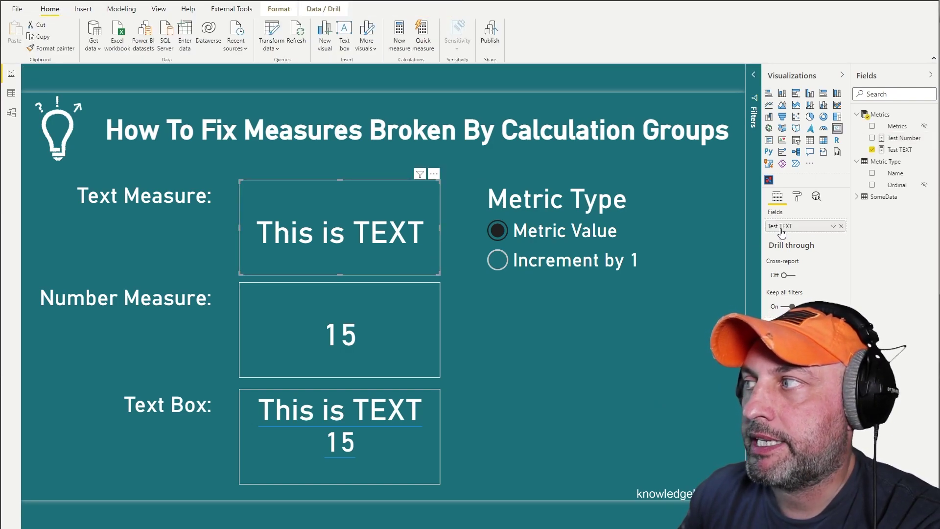
click(346, 343)
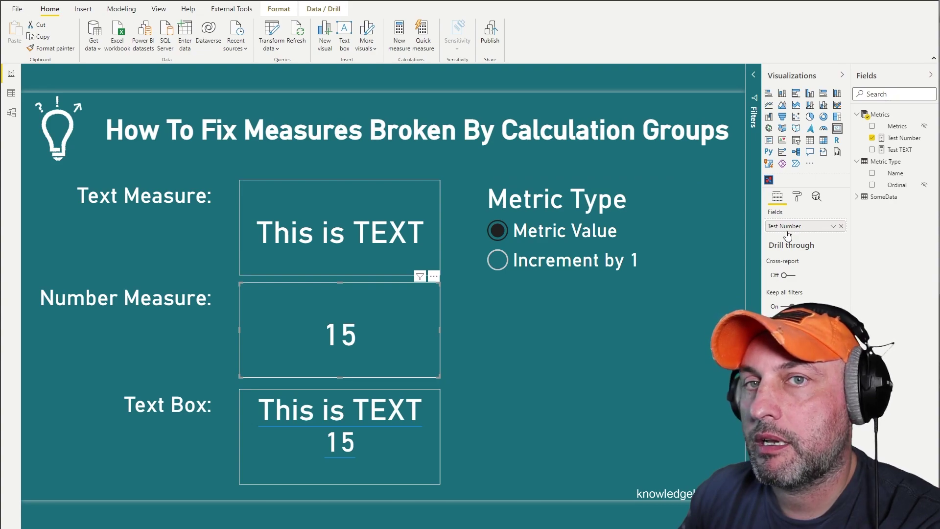
Inspect the text box's dynamic values (This is TEXT, 15), then view the Increment by 1 item
click(440, 426)
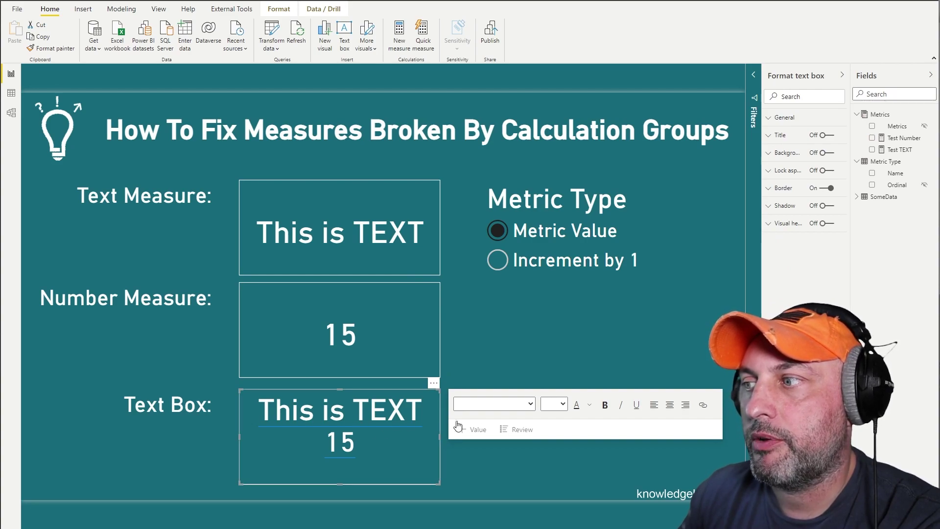
click(407, 411)
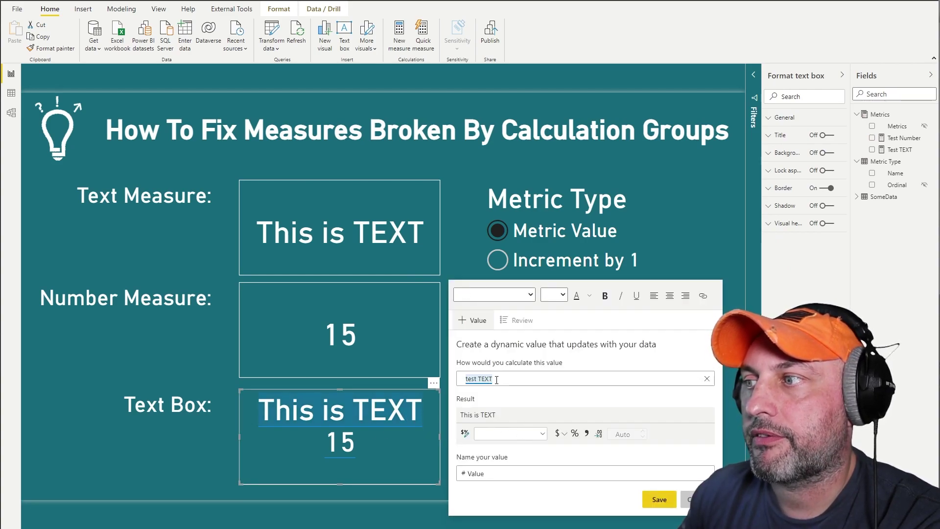
click(348, 447)
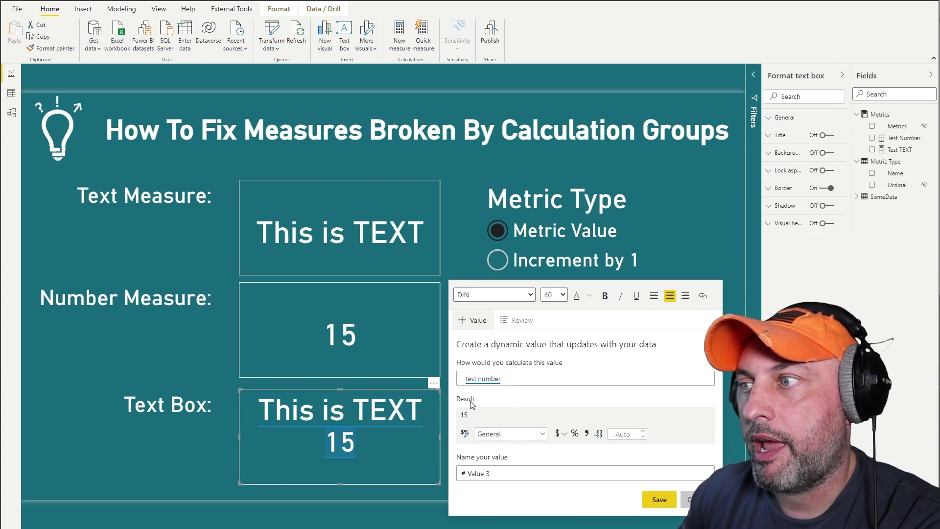
click(709, 472)
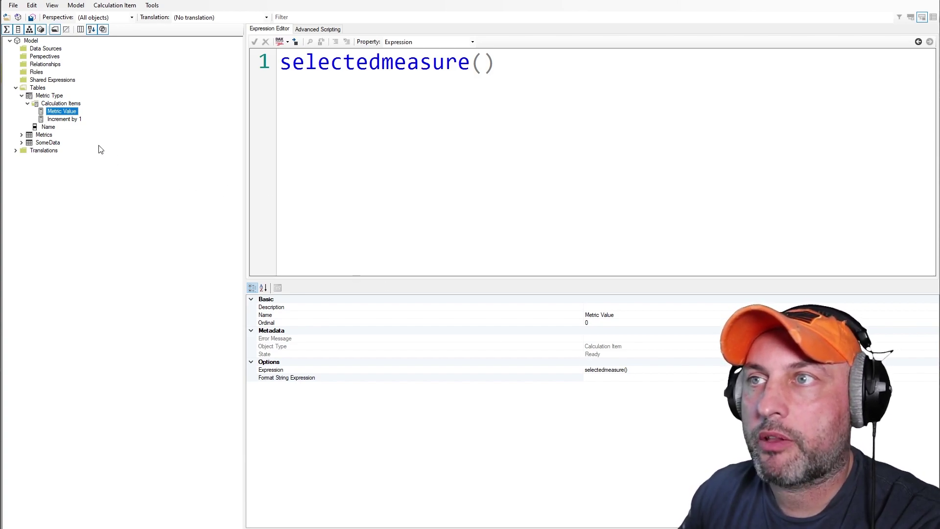
click(68, 120)
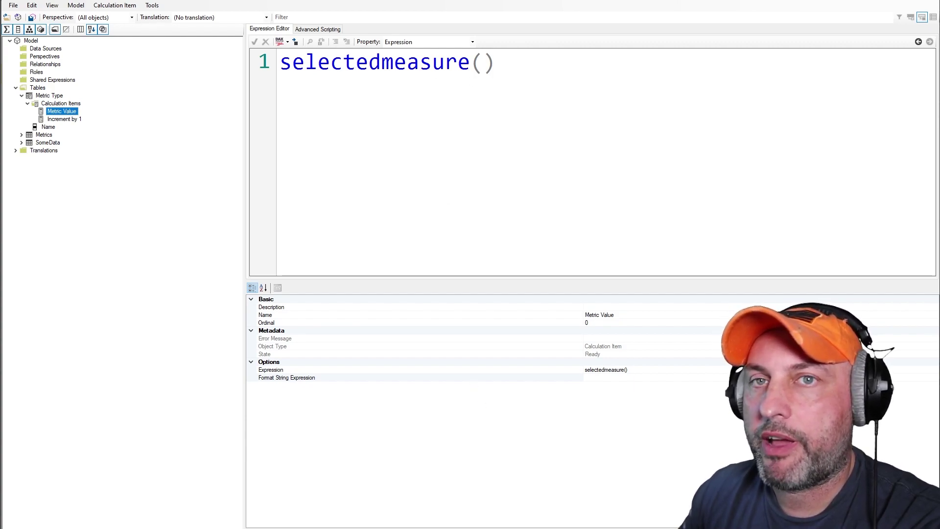
Apply Increment by 1 in the Metric Type slicer on the report, then reset it to Metric Value
key(alt+Tab)
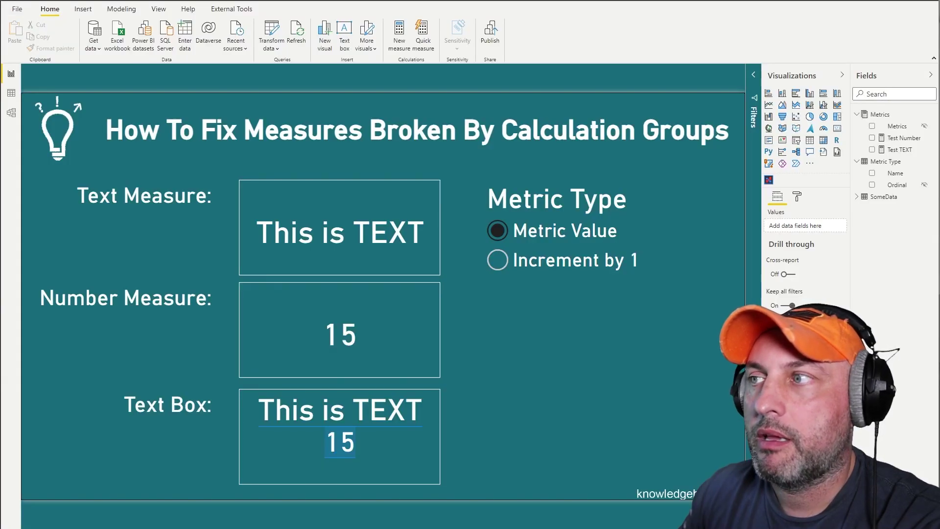
click(550, 268)
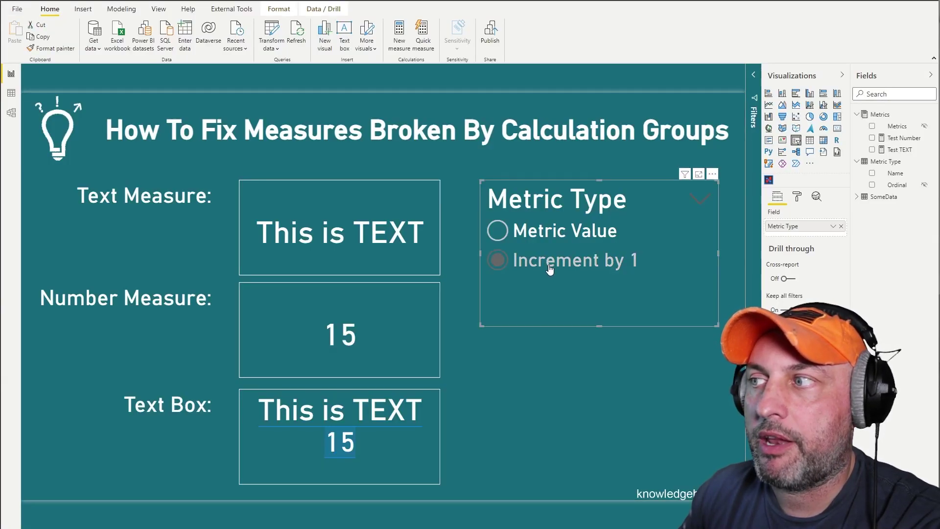
click(577, 239)
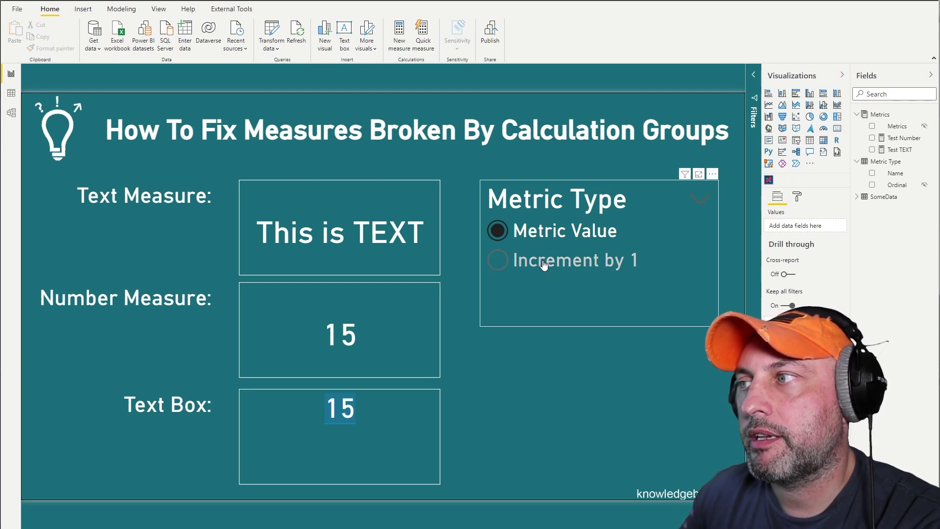
click(587, 266)
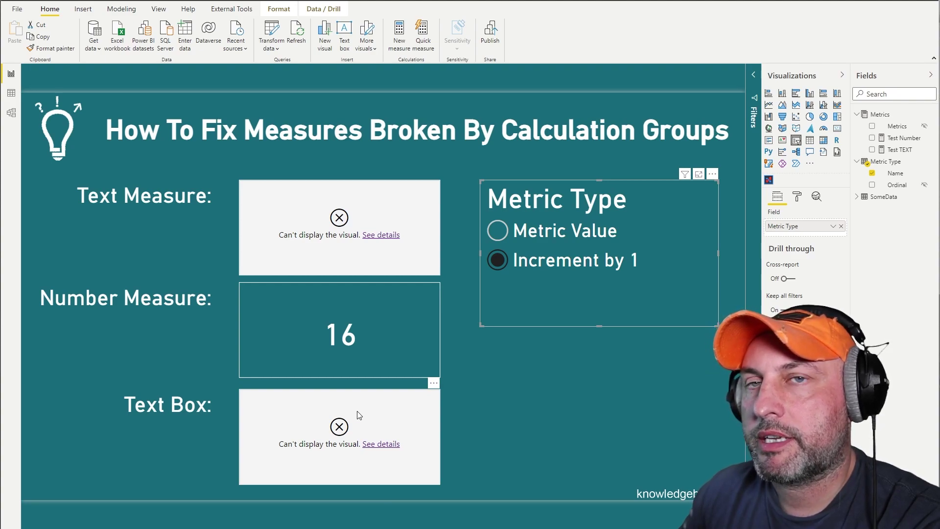
click(392, 235)
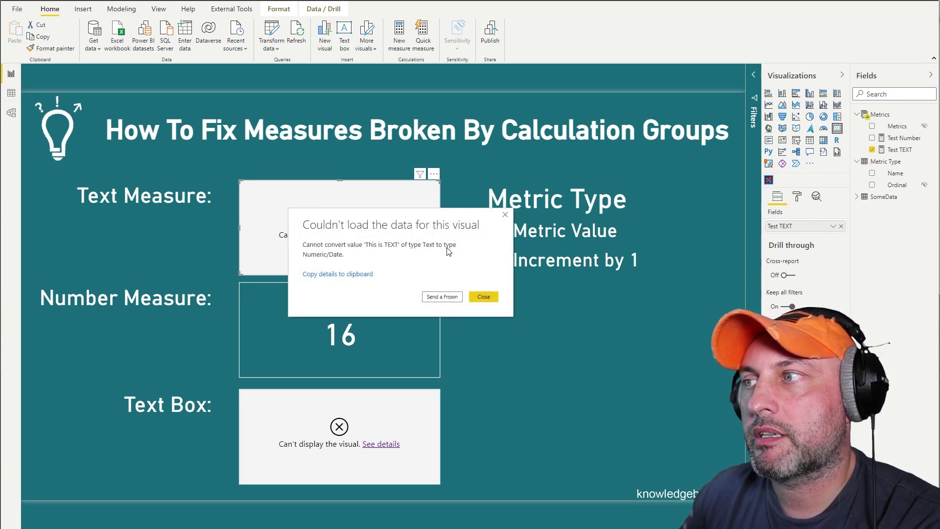
key(Escape)
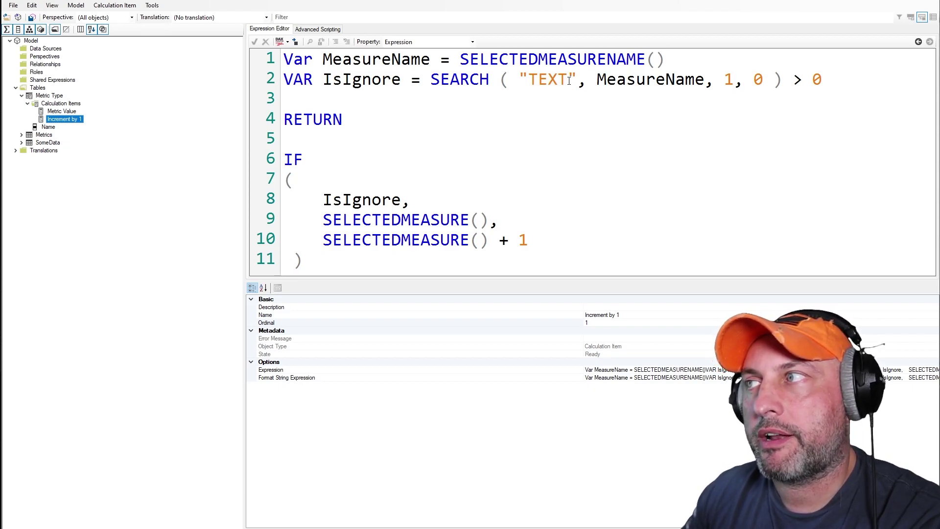
Walk through the IsIgnore variable, which searches SELECTEDMEASURENAME() for "TEXT"
drag(568, 79, 527, 80)
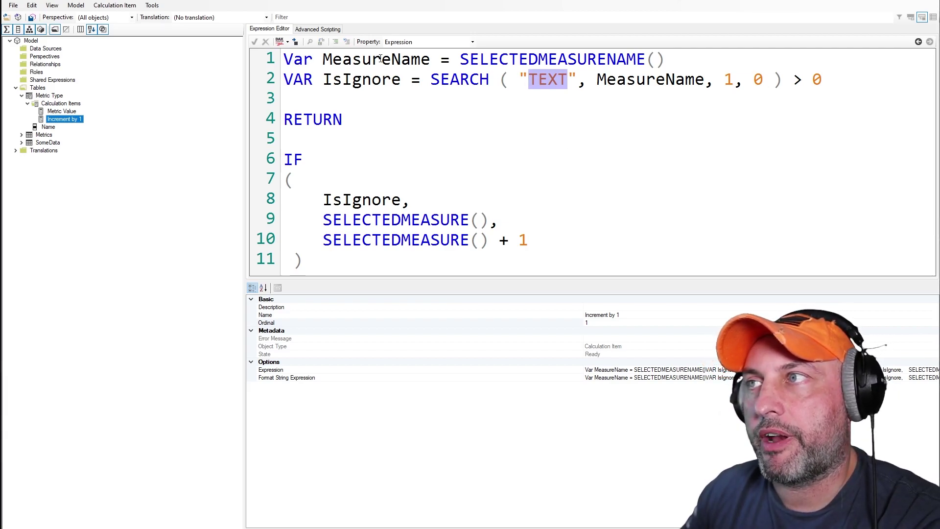
drag(680, 59, 460, 56)
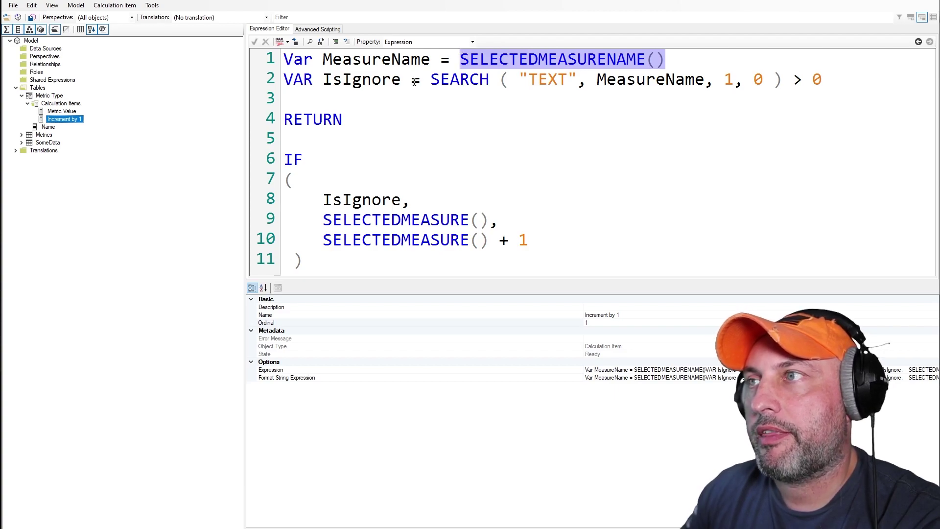
double_click(553, 80)
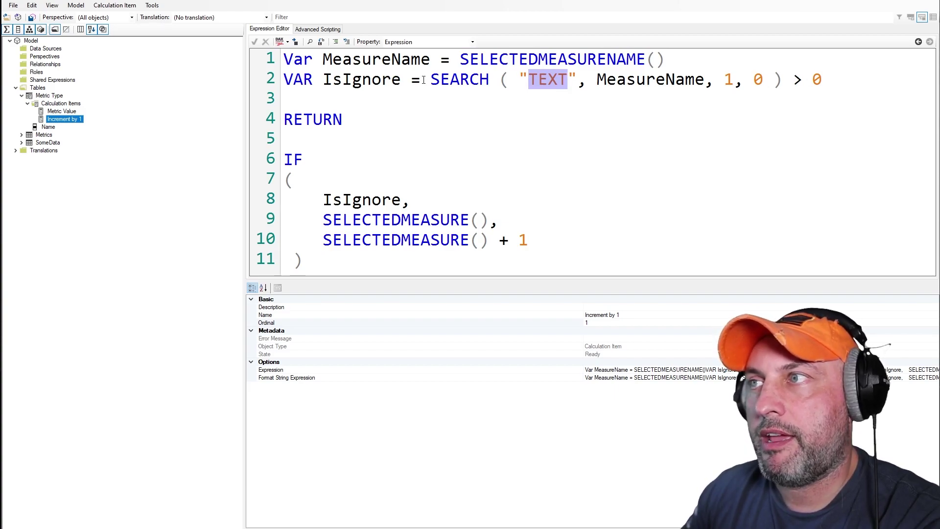
double_click(373, 80)
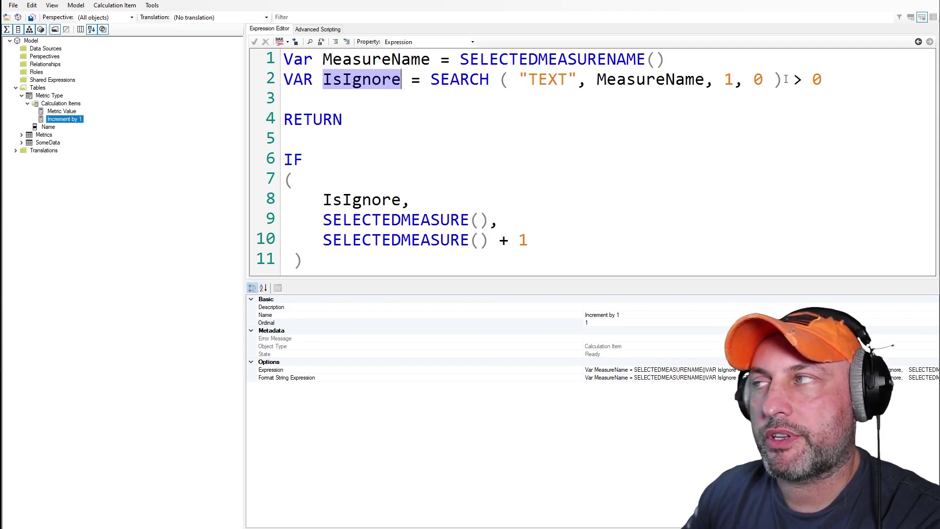
double_click(564, 79)
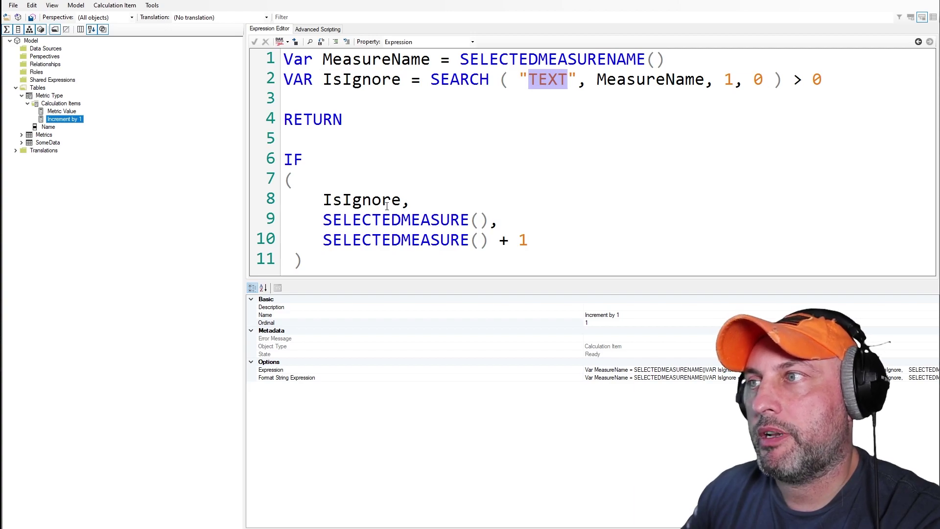
Walk through the RETURN IF: IsIgnore keeps SELECTEDMEASURE(), otherwise SELECTEDMEASURE() + 1
double_click(328, 121)
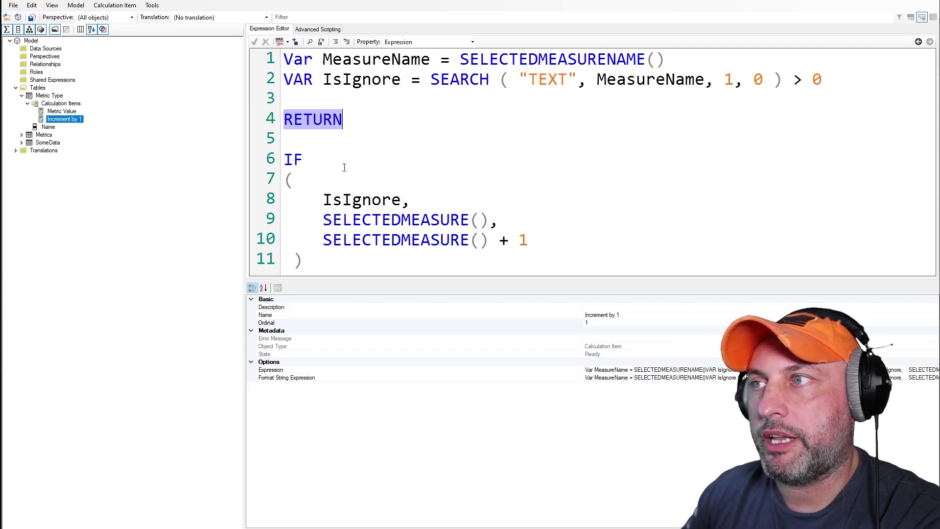
double_click(373, 200)
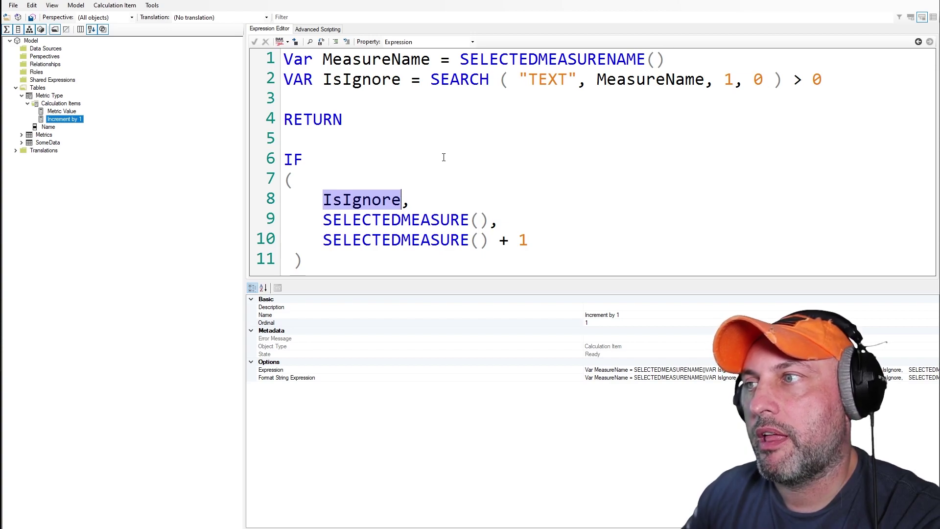
double_click(432, 219)
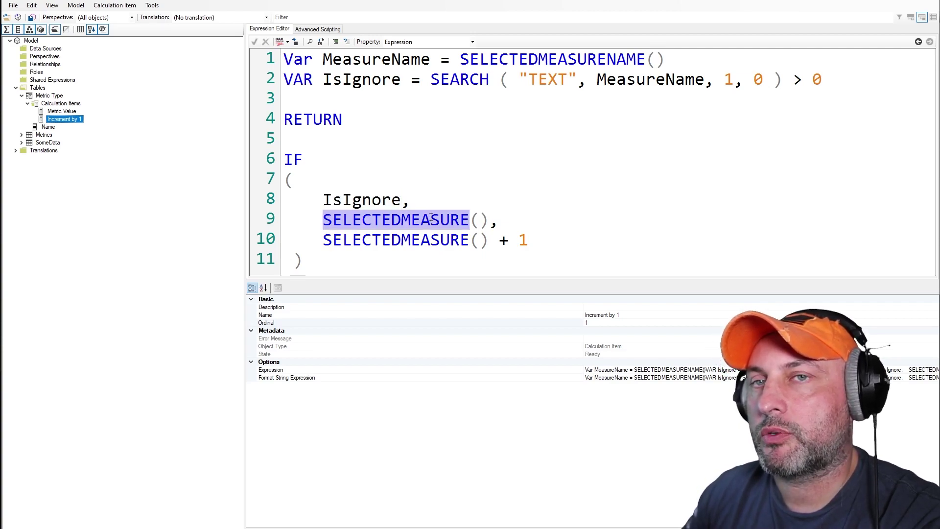
double_click(444, 240)
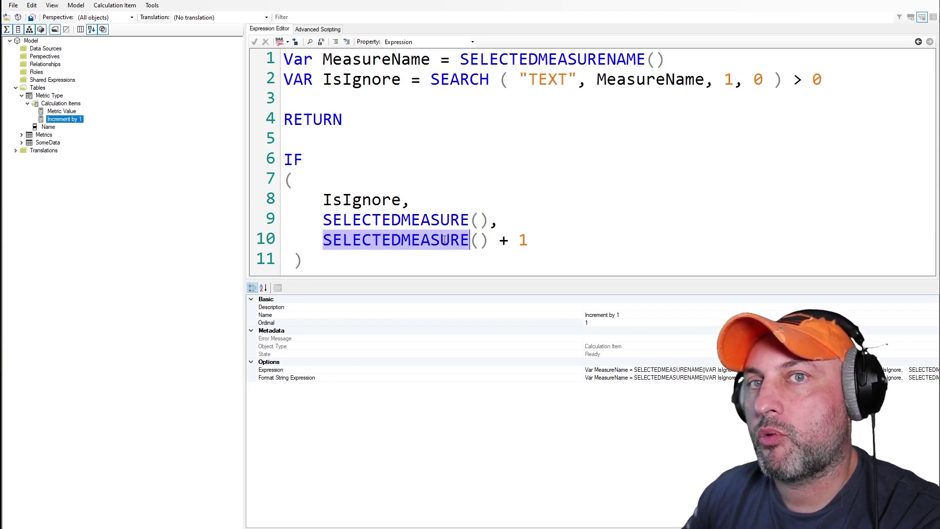
drag(528, 239, 326, 241)
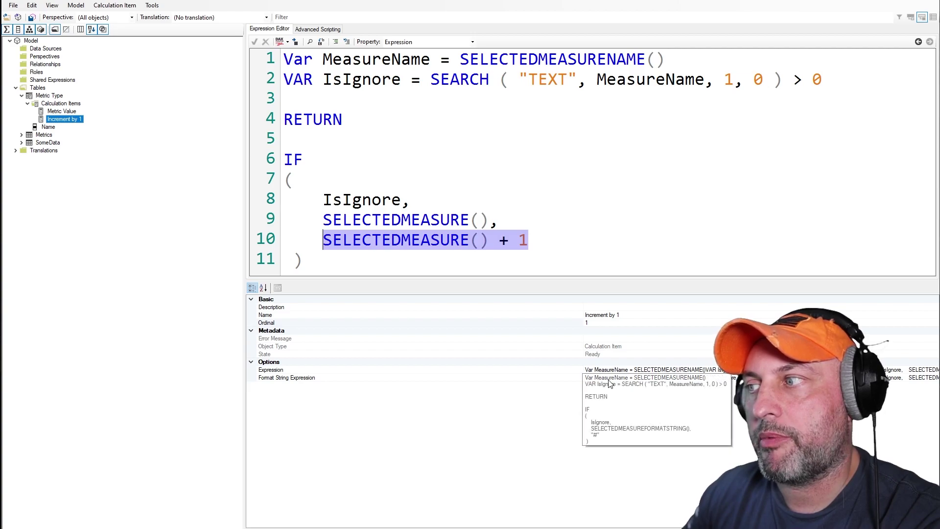
key(alt+Tab)
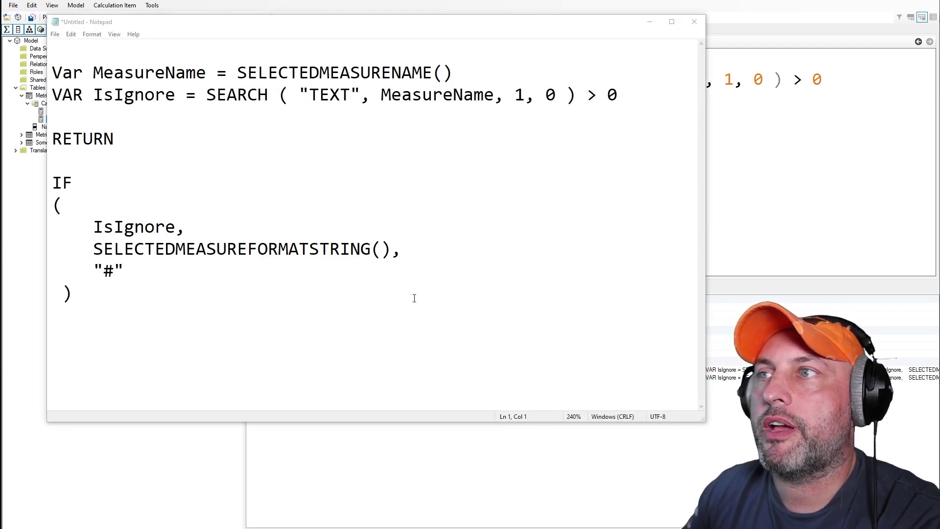
Review the format string: SELECTEDMEASUREFORMATSTRING() for TEXT measures, "#" for all others
double_click(284, 249)
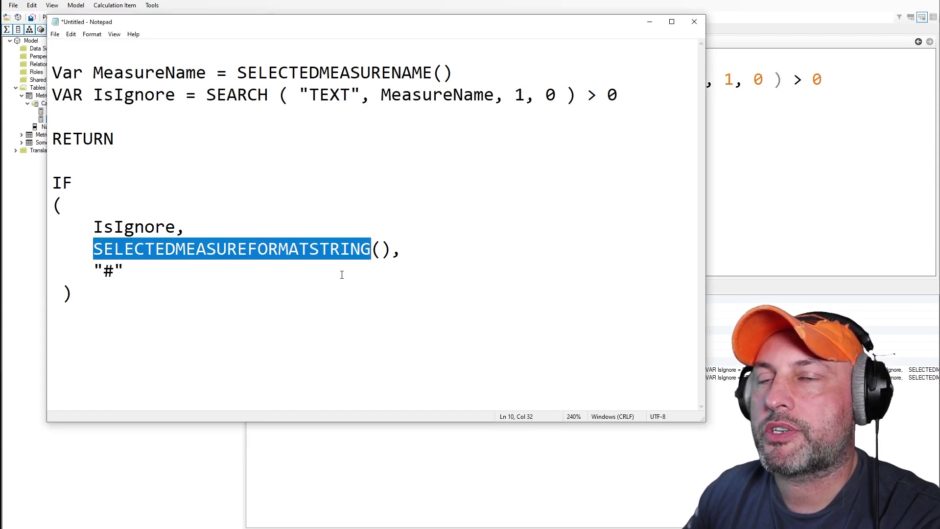
click(396, 208)
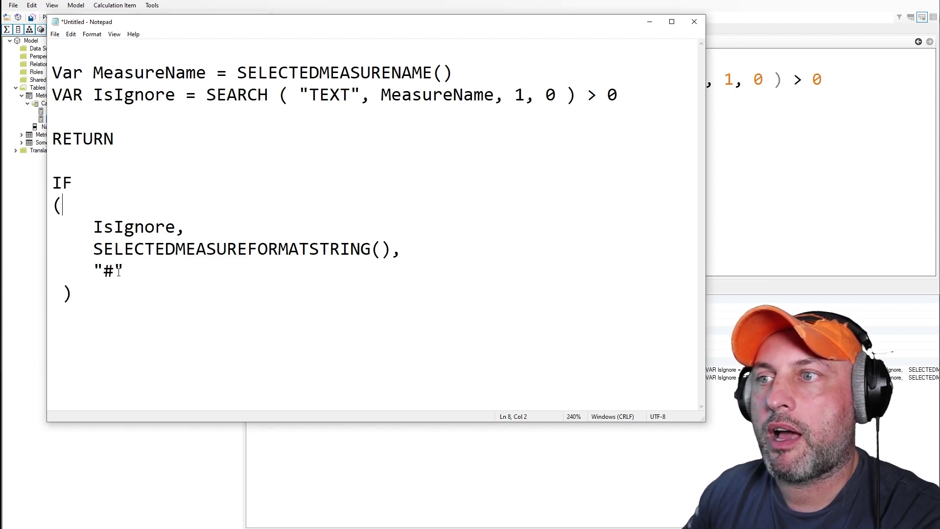
drag(134, 272, 109, 270)
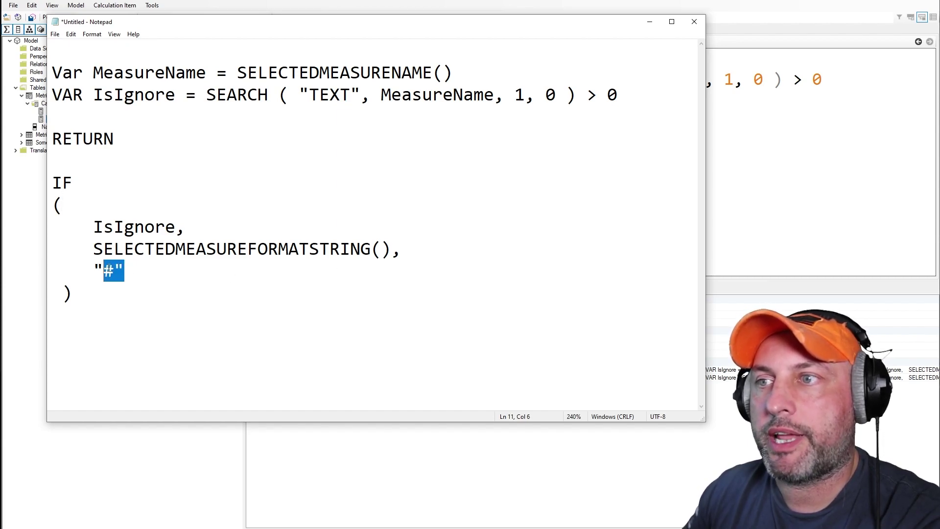
click(267, 289)
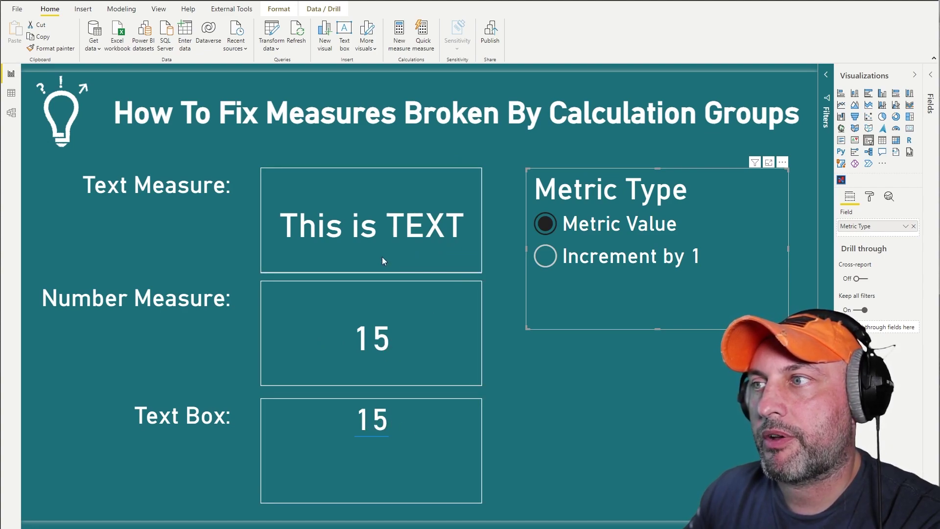
Apply Increment by 1 and open the text box's dynamic value editor showing 16
click(606, 265)
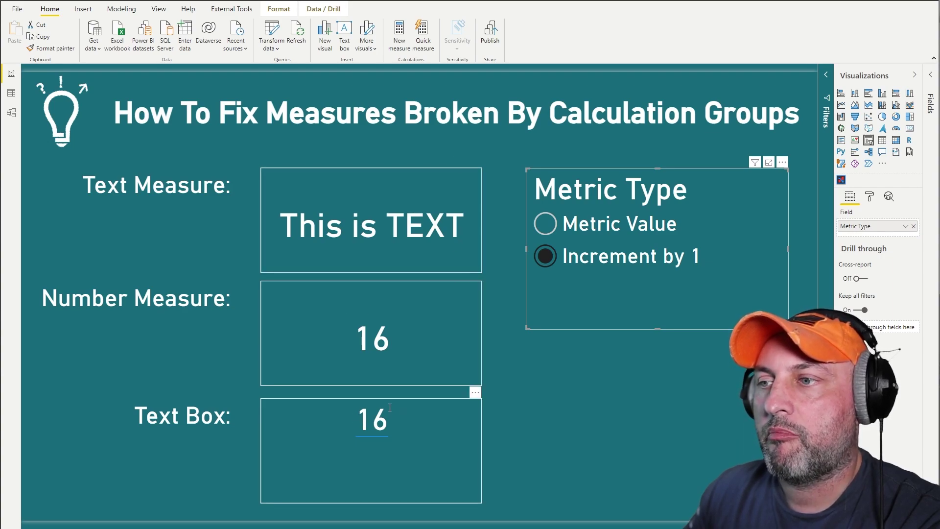
click(374, 431)
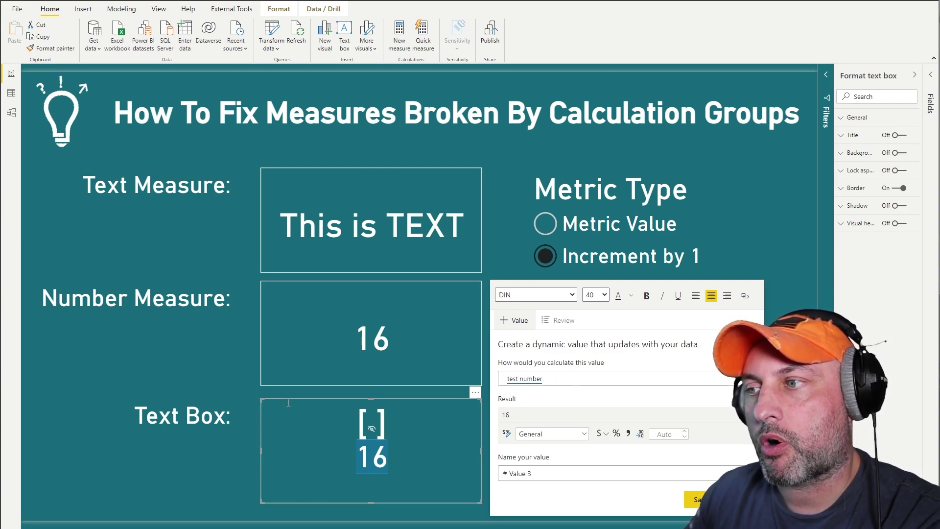
Reapply Increment by 1, close and reopen the text box's value editor, then return to Metric Value
mouse_move(383, 436)
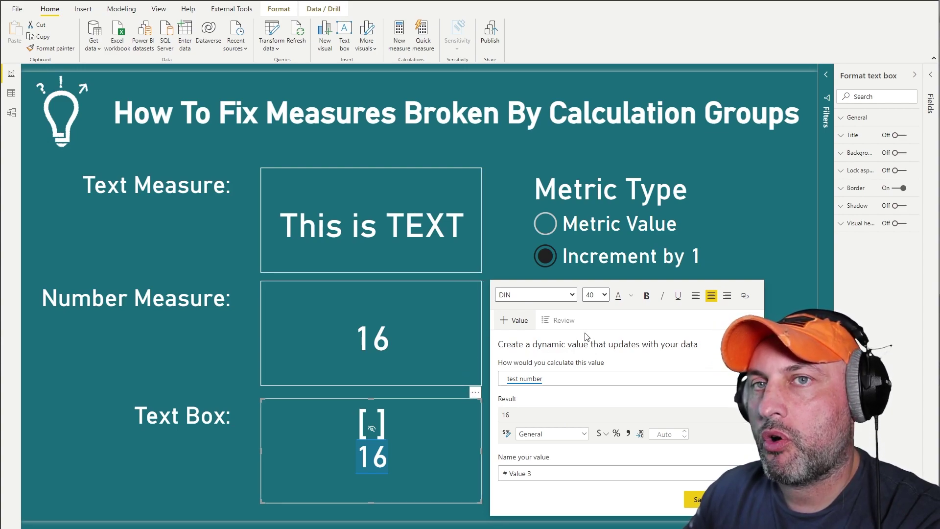
click(615, 263)
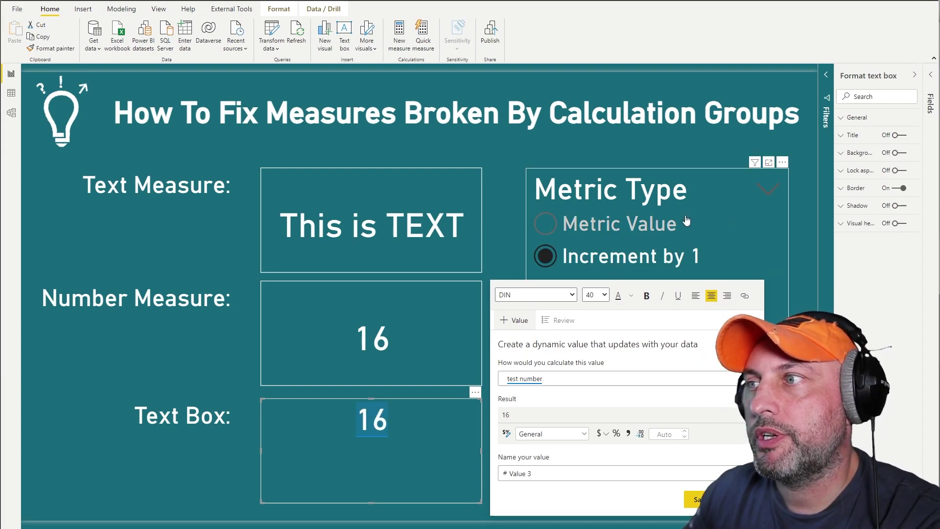
click(416, 199)
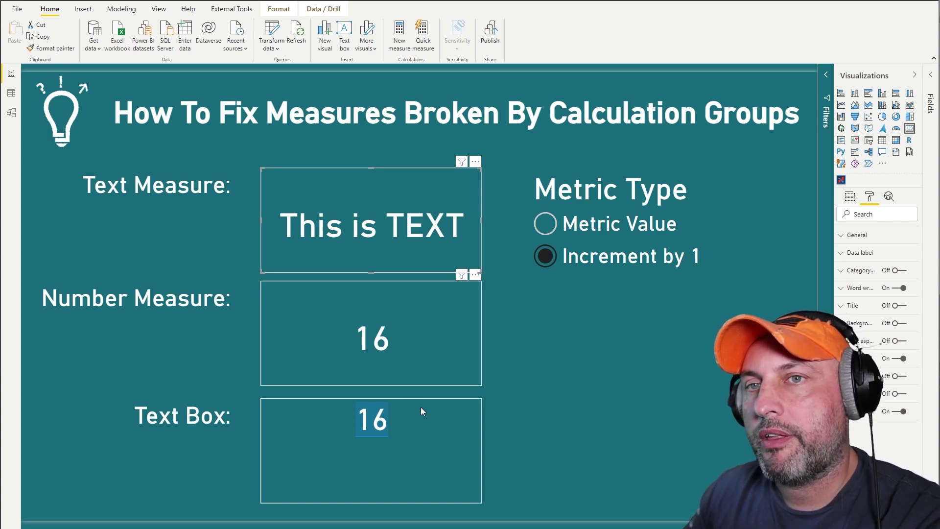
click(481, 426)
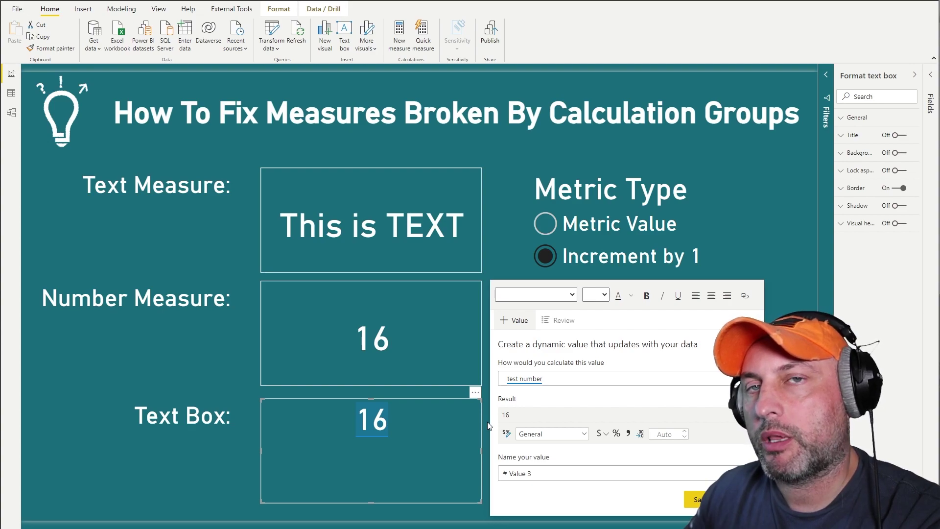
click(546, 224)
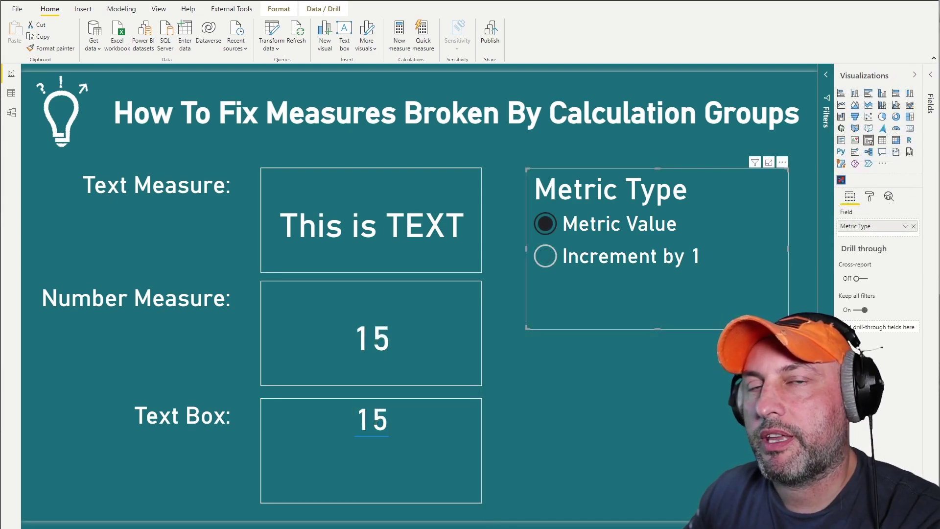